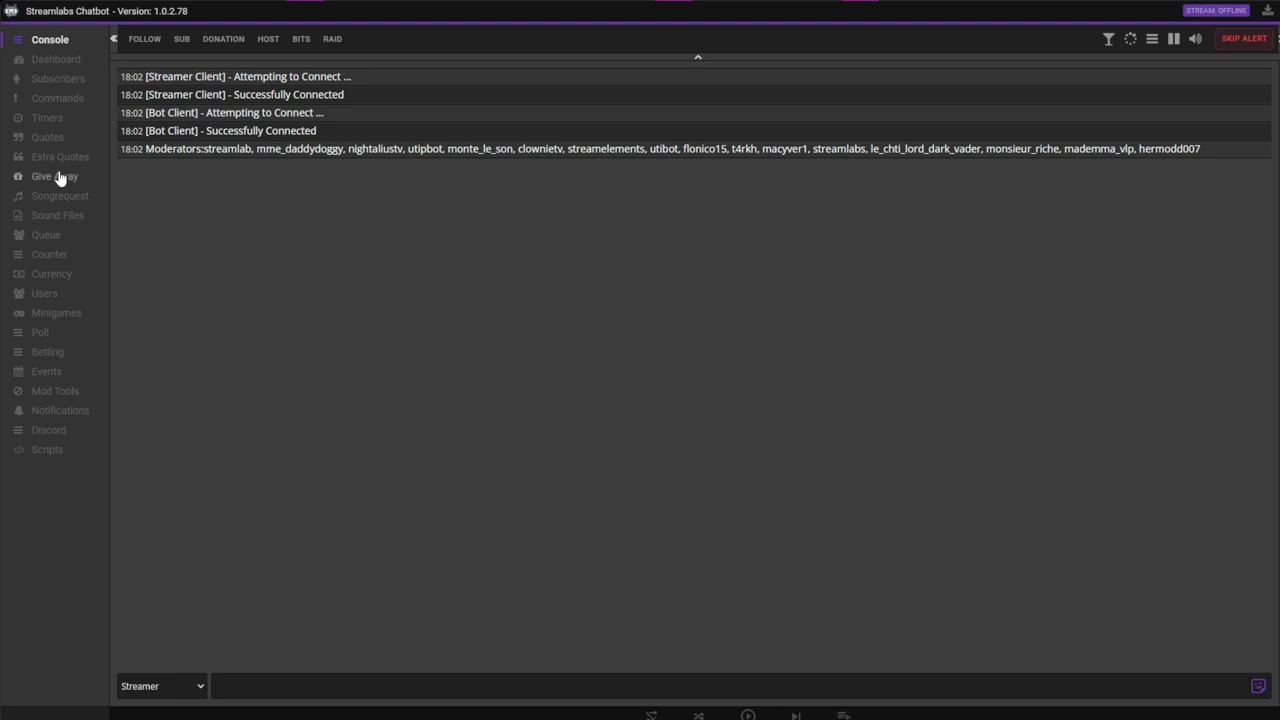
# Open the giveaway settings, set the entry command to !ff and choose Regular as the join permission.
pyautogui.click(60, 178)
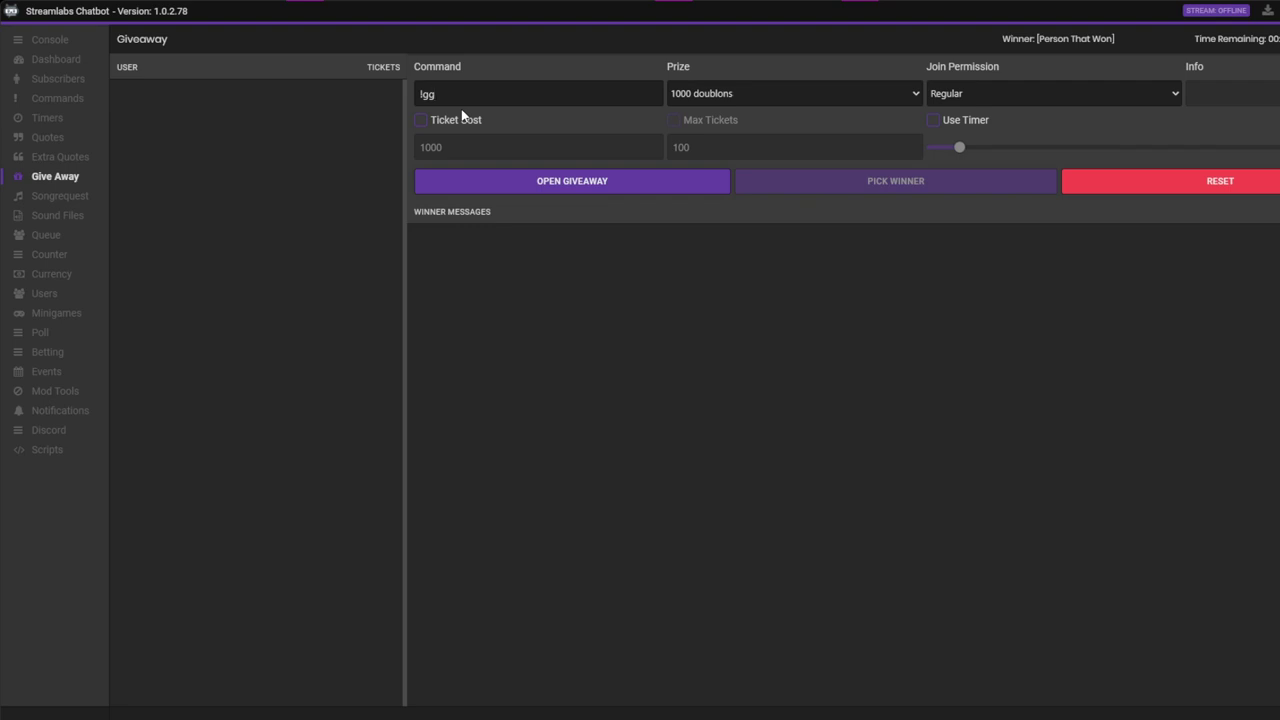
pyautogui.press('BackSpace')
pyautogui.press('BackSpace')
pyautogui.press('BackSpace')
pyautogui.write('!ff')
pyautogui.click(729, 96)
pyautogui.click(997, 98)
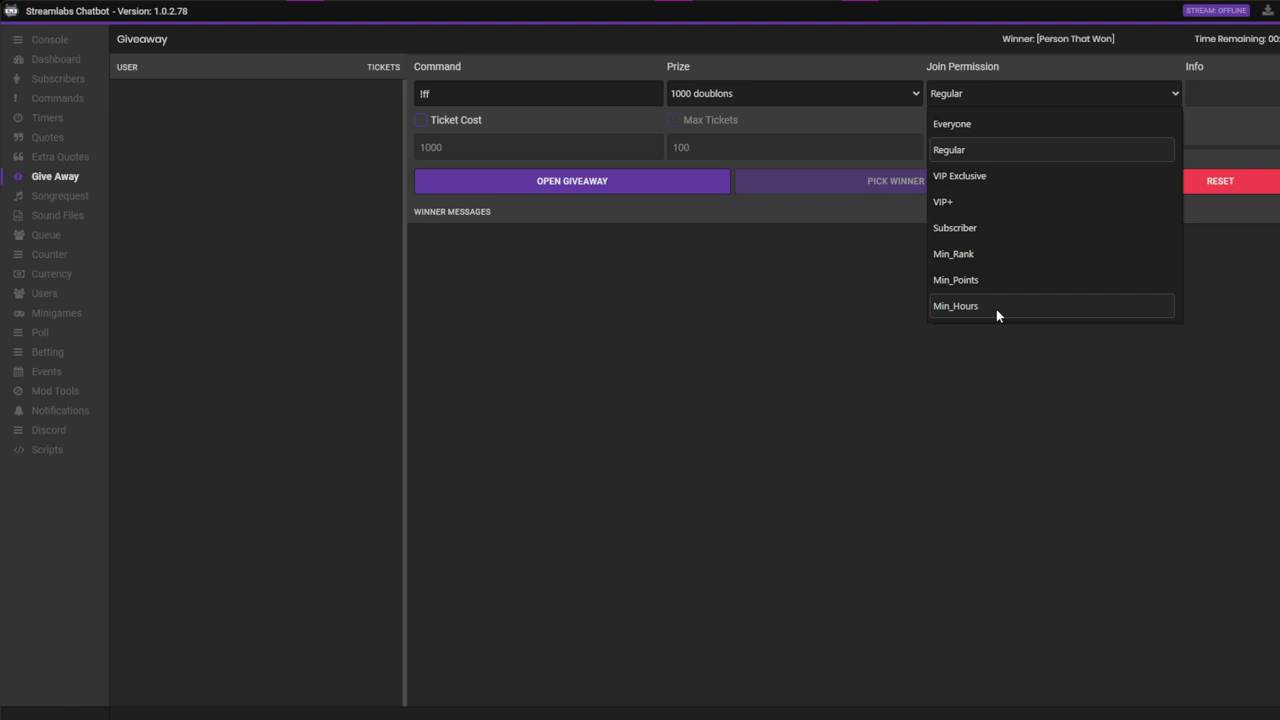
pyautogui.click(980, 151)
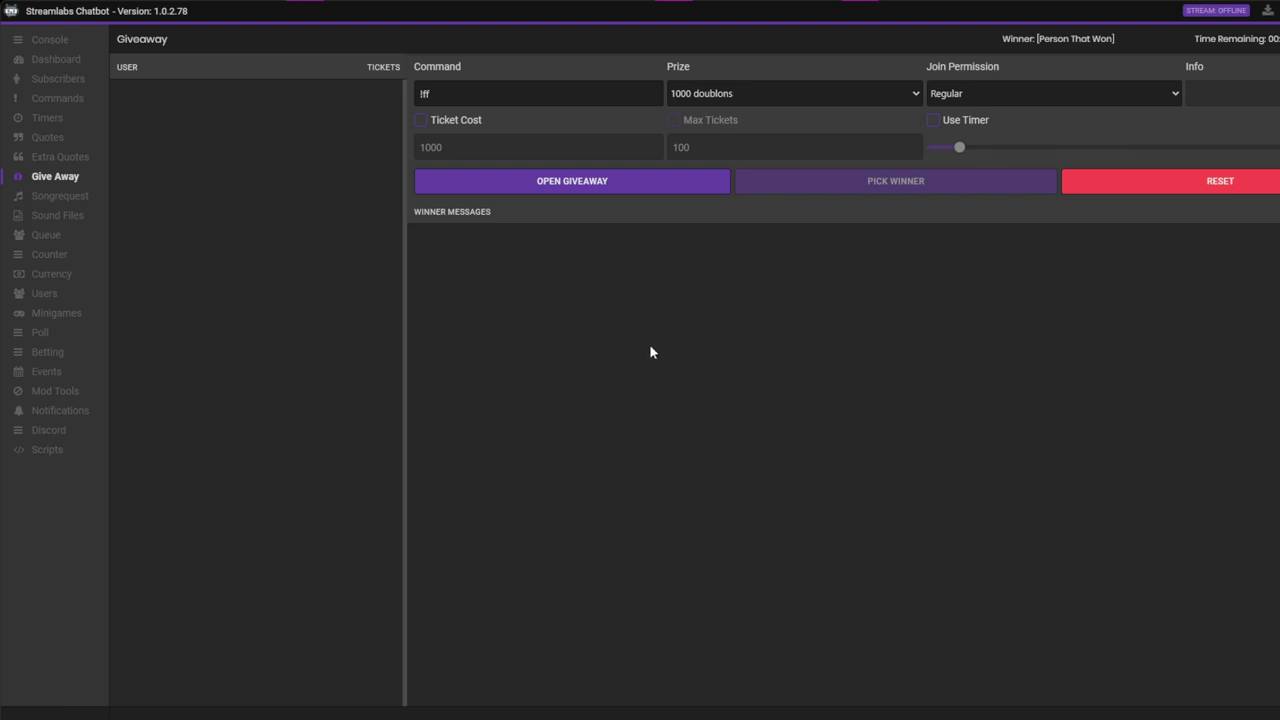
# Enable the ticket cost and a maximum of 10 tickets, and switch both options back off.
pyautogui.click(420, 121)
pyautogui.click(451, 147)
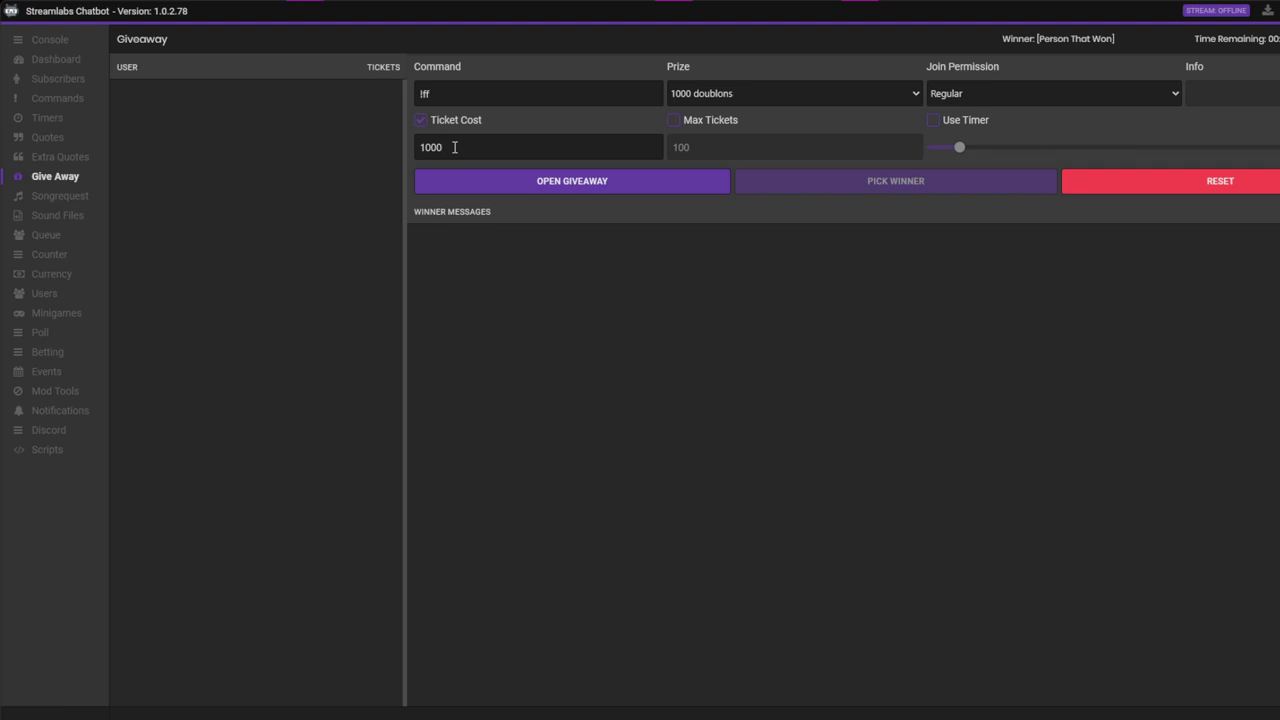
pyautogui.click(675, 121)
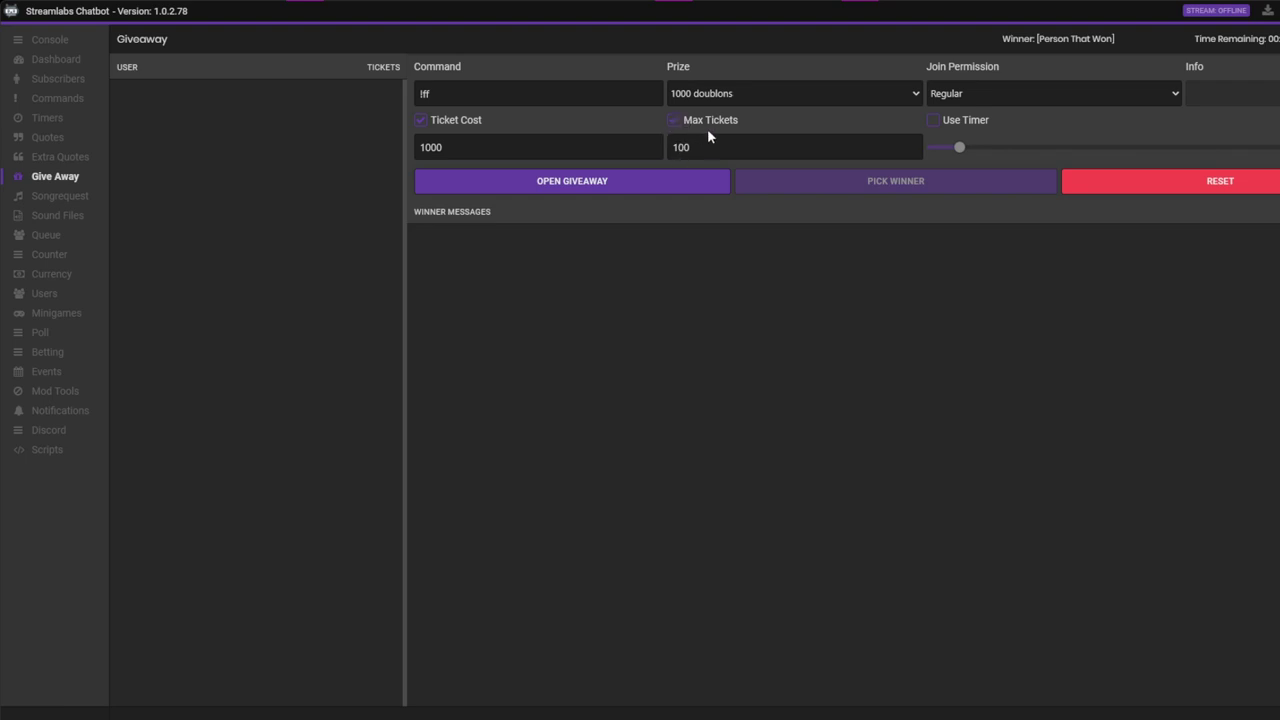
pyautogui.doubleClick(681, 150)
pyautogui.write('10')
pyautogui.click(674, 122)
pyautogui.click(433, 121)
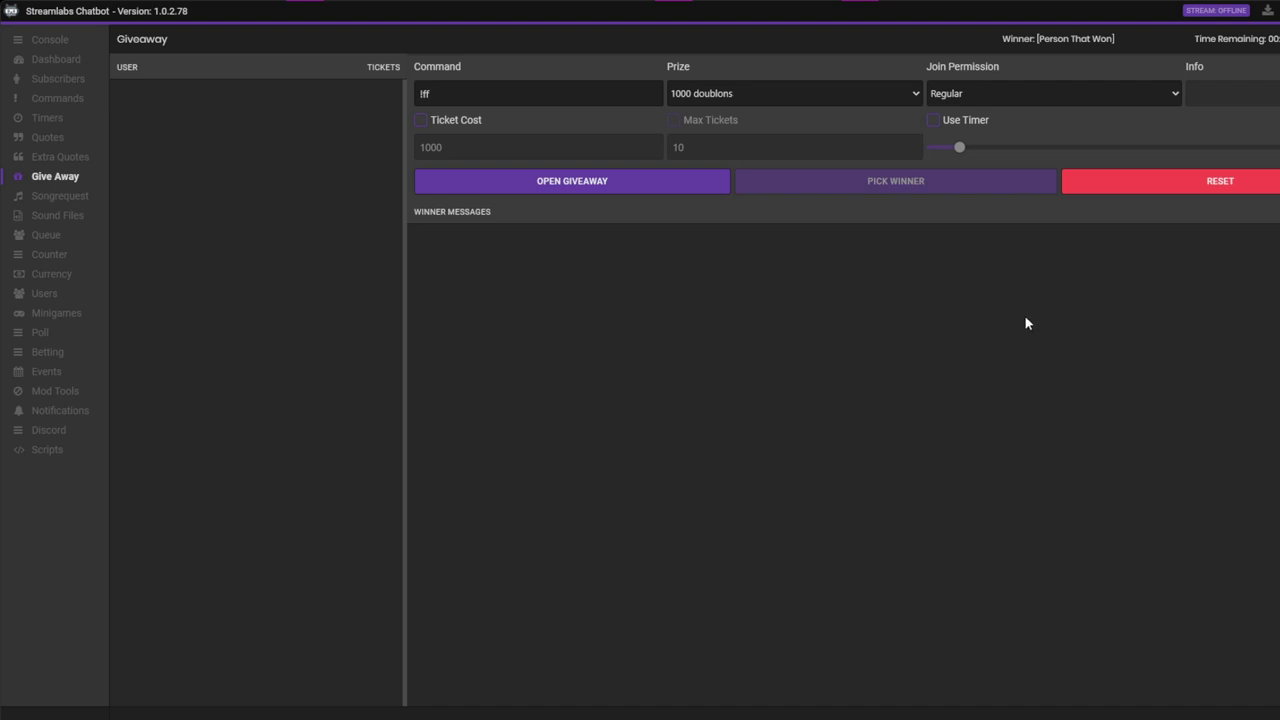
# Try the giveaway timer with a slightly longer duration and turn it off again.
pyautogui.click(933, 122)
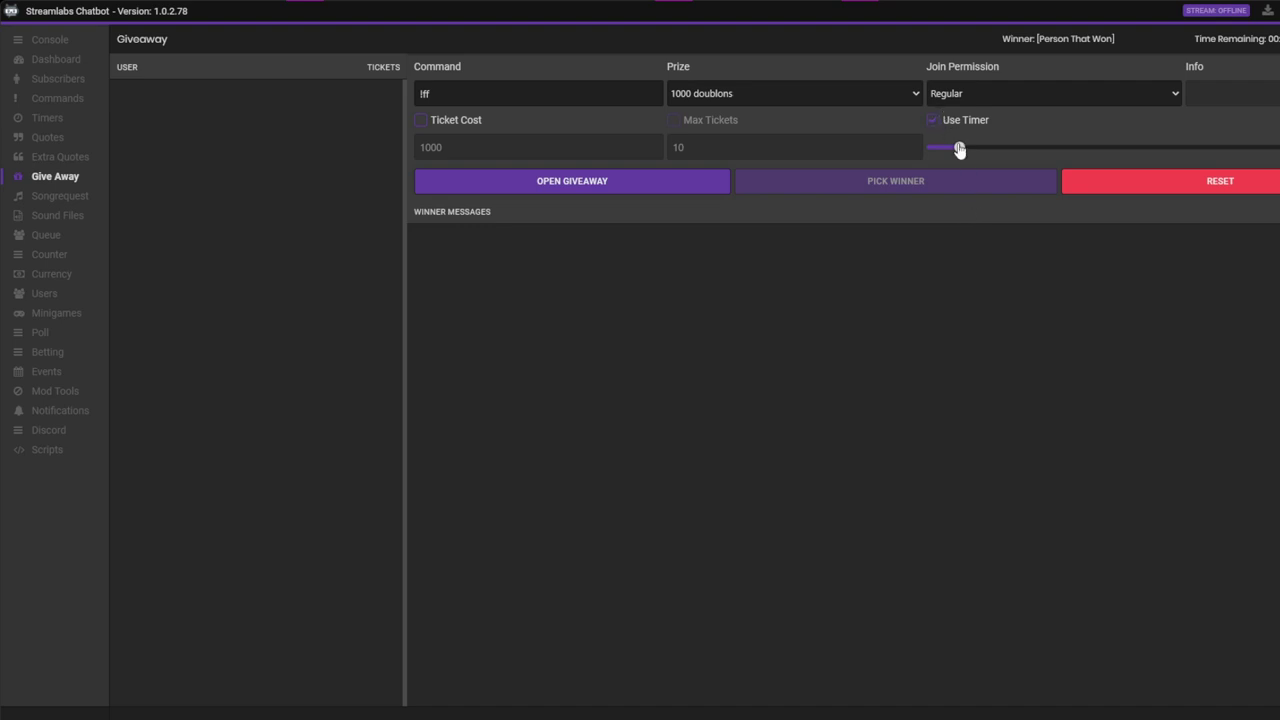
pyautogui.moveTo(960, 149)
pyautogui.mouseDown()
pyautogui.moveTo(1000, 149)
pyautogui.moveTo(977, 149)
pyautogui.mouseUp()
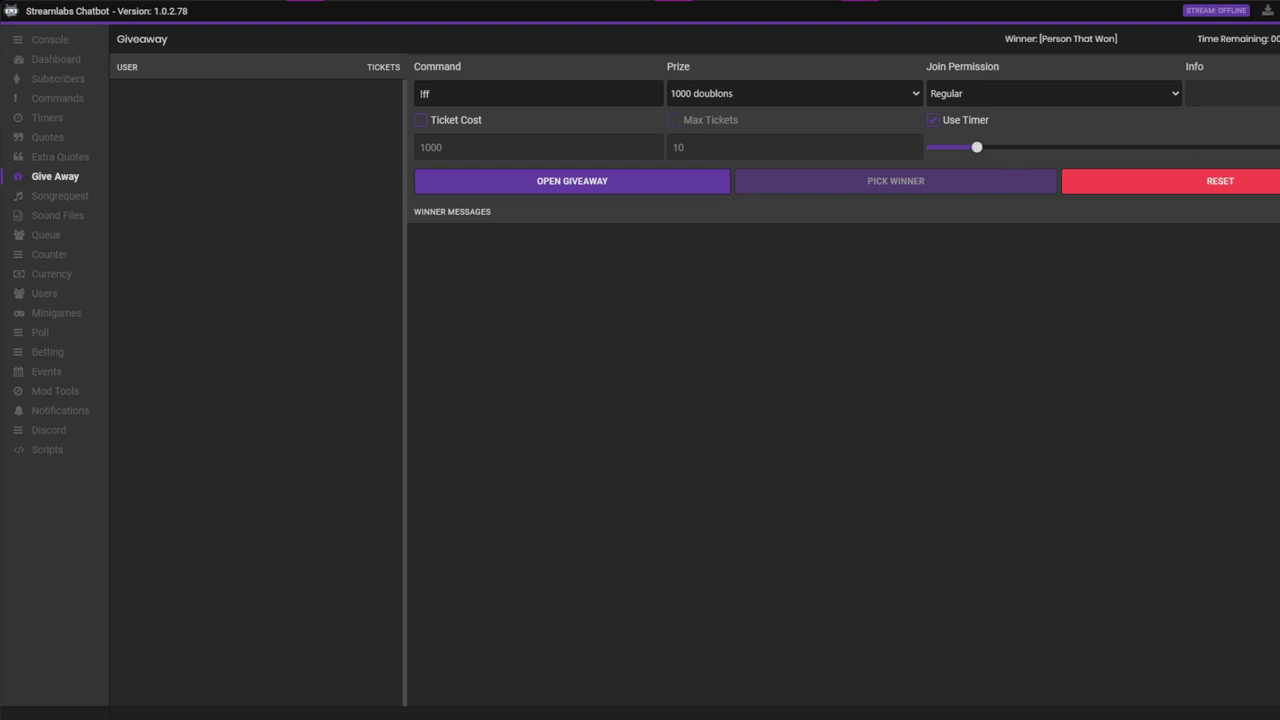
pyautogui.click(933, 121)
# Open the giveaway and enter it as the streamer by sending !ff in the console chat.
pyautogui.click(572, 186)
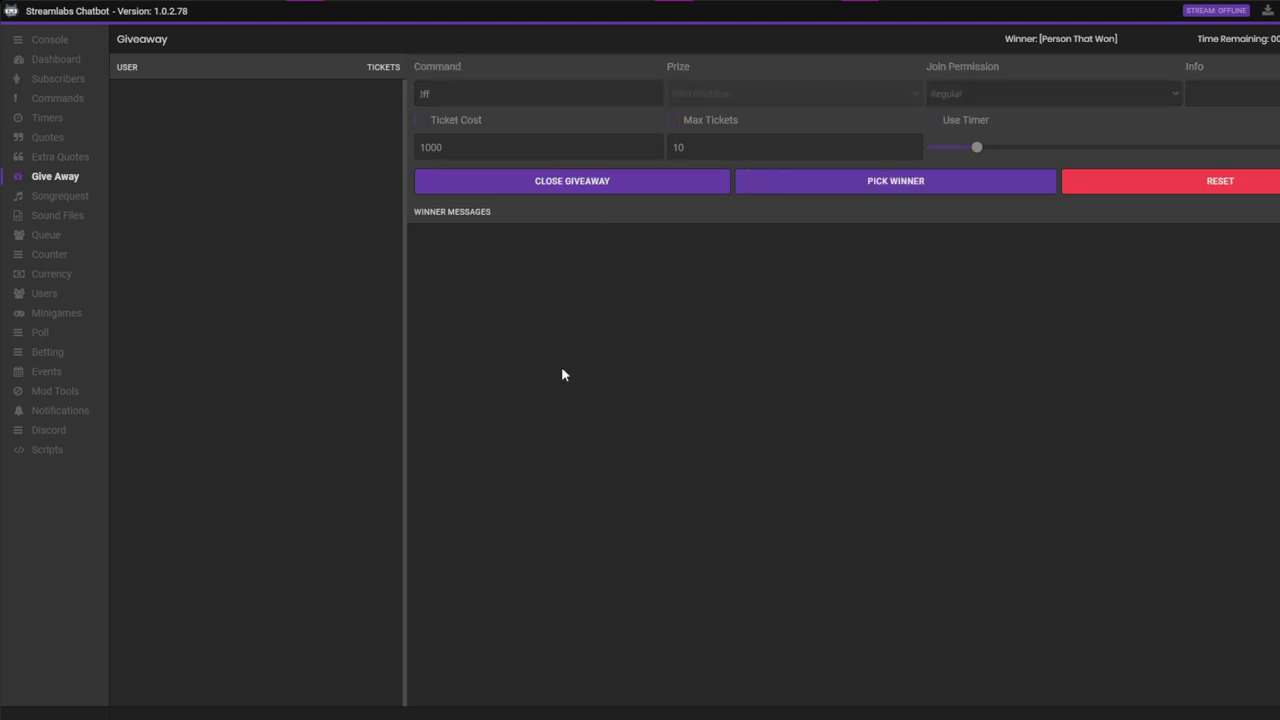
pyautogui.click(49, 44)
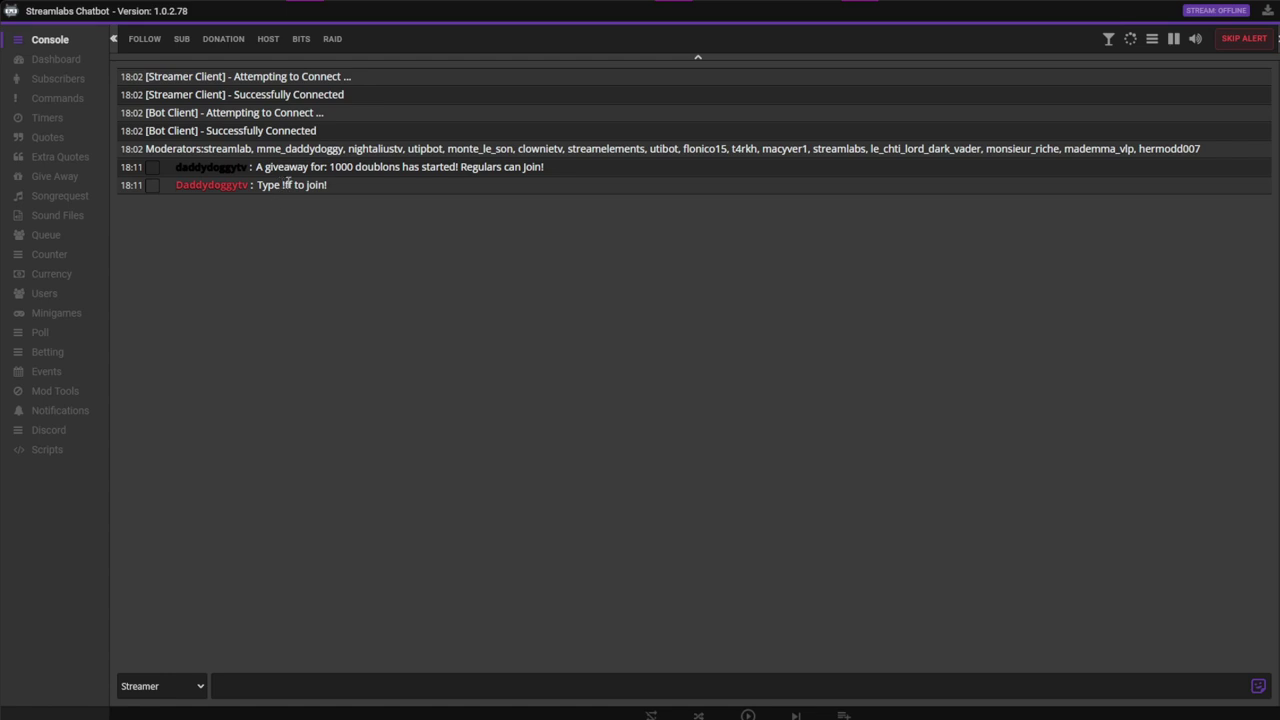
pyautogui.click(274, 688)
pyautogui.write('!ff')
pyautogui.press('Return')
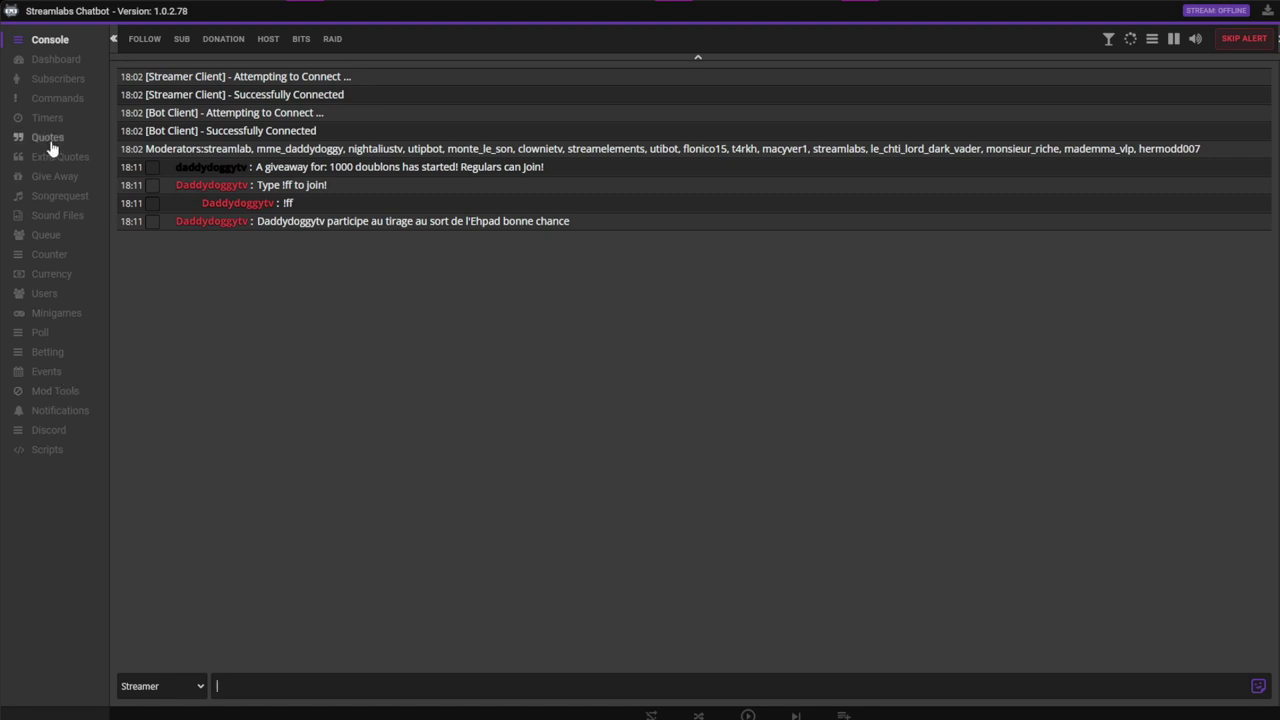
# Close the giveaway entries, allow entries again, and check the messages in the console chat.
pyautogui.click(54, 177)
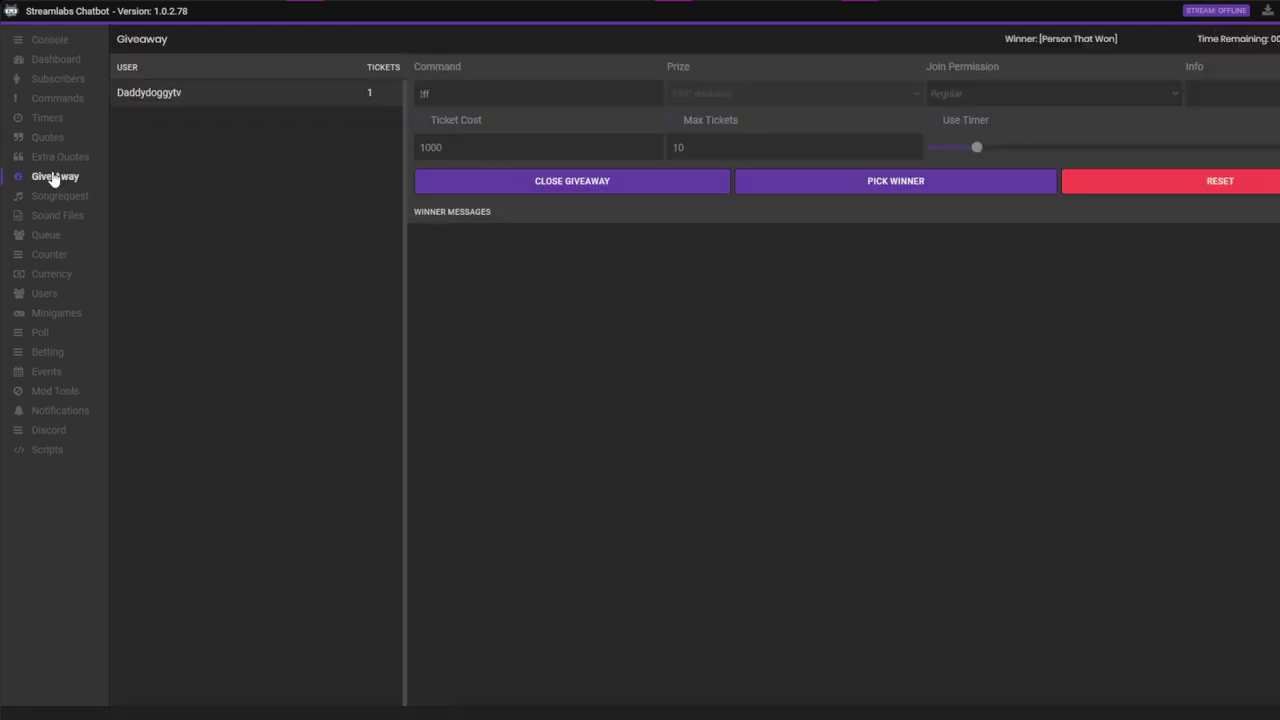
pyautogui.click(586, 188)
pyautogui.click(579, 186)
pyautogui.click(52, 42)
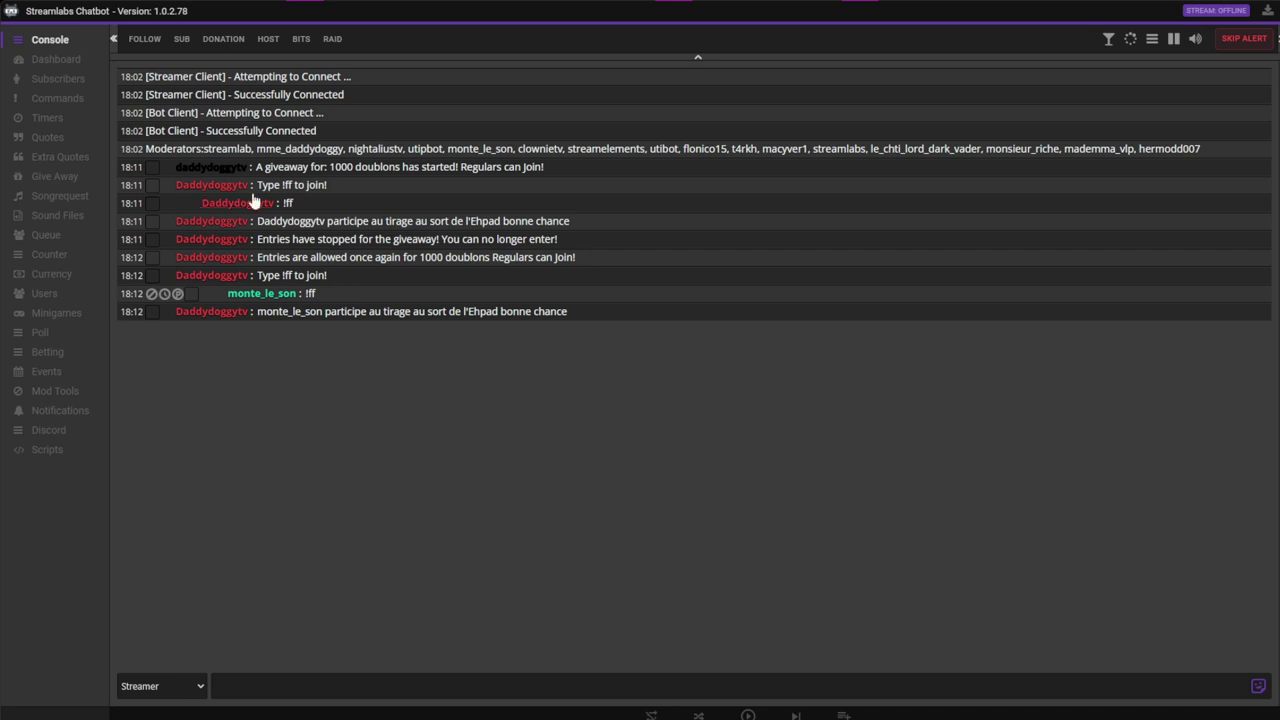
# Close the giveaway to further entries and draw a winner.
pyautogui.click(60, 178)
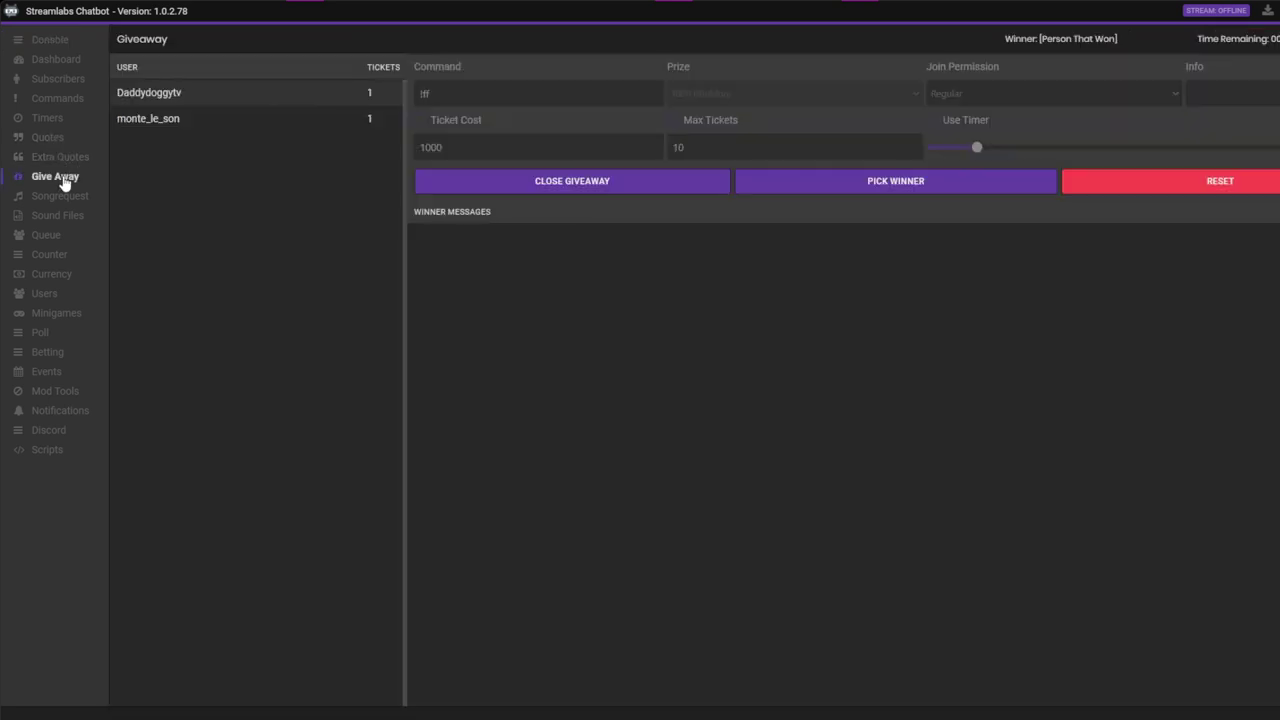
pyautogui.click(584, 183)
pyautogui.click(890, 185)
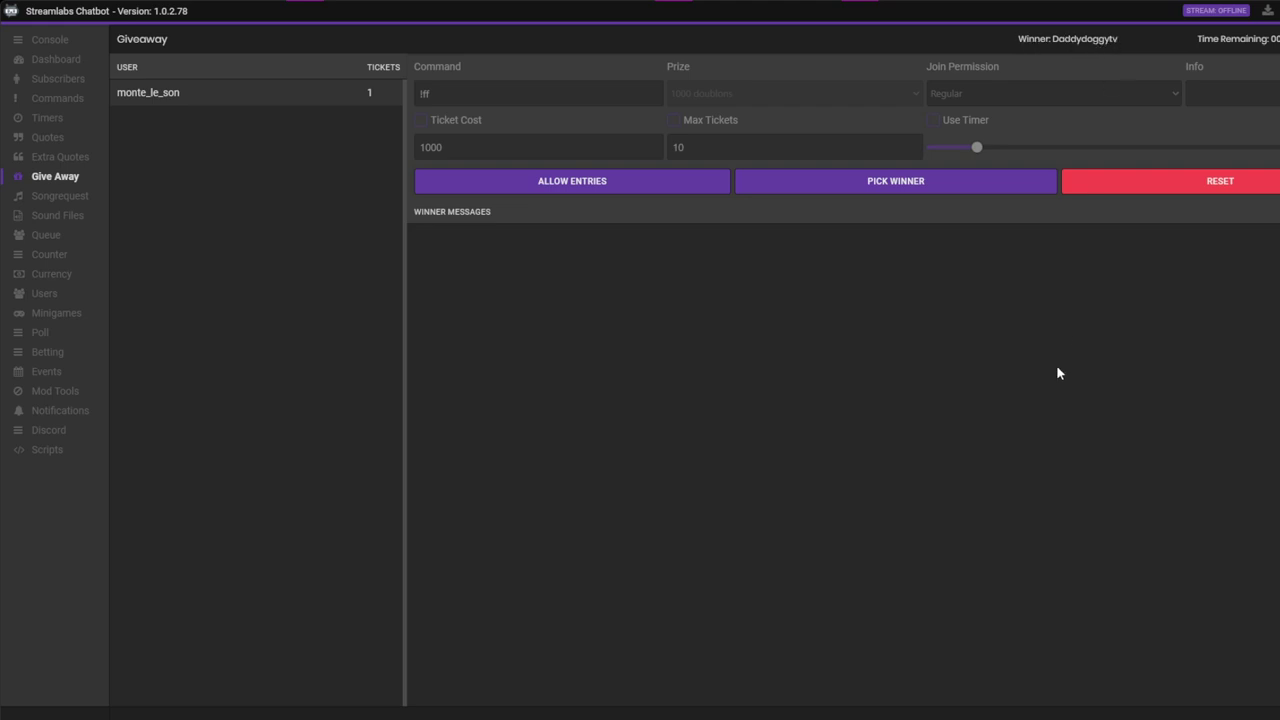
# Reply to the win announcement with "super" in the console chat and return to the giveaway's winner messages.
pyautogui.click(47, 40)
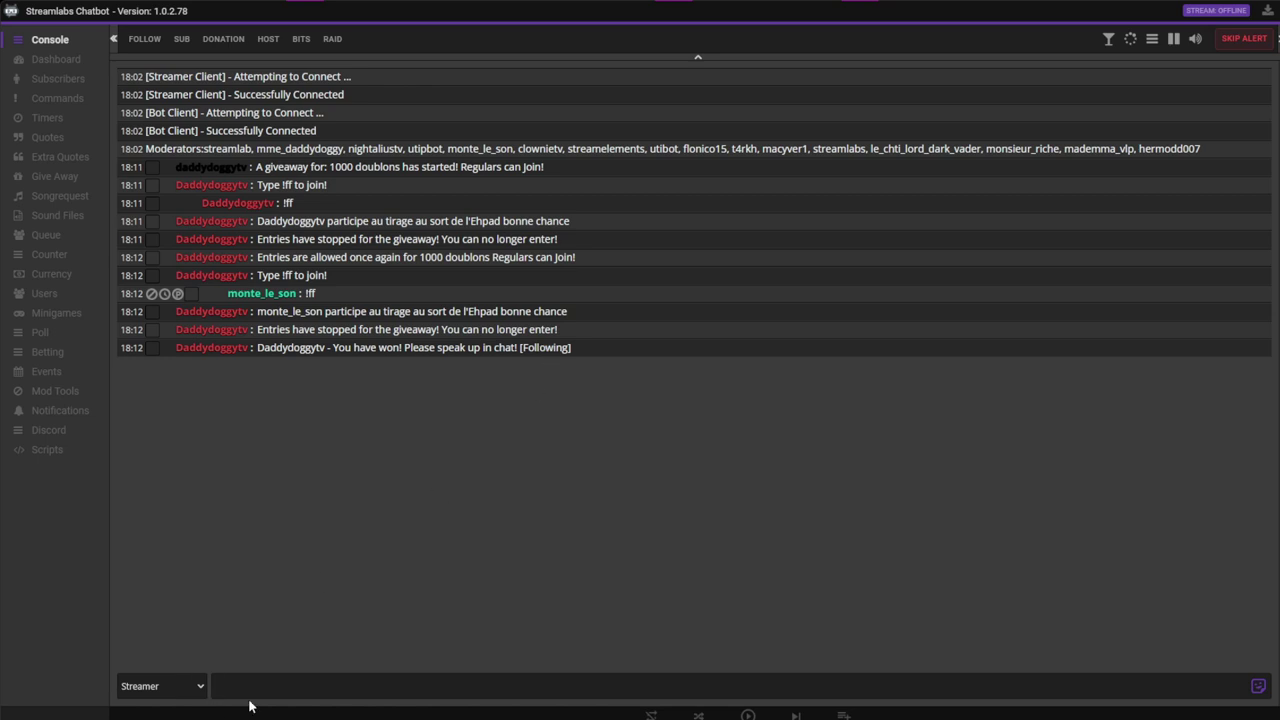
pyautogui.write('super')
pyautogui.press('Return')
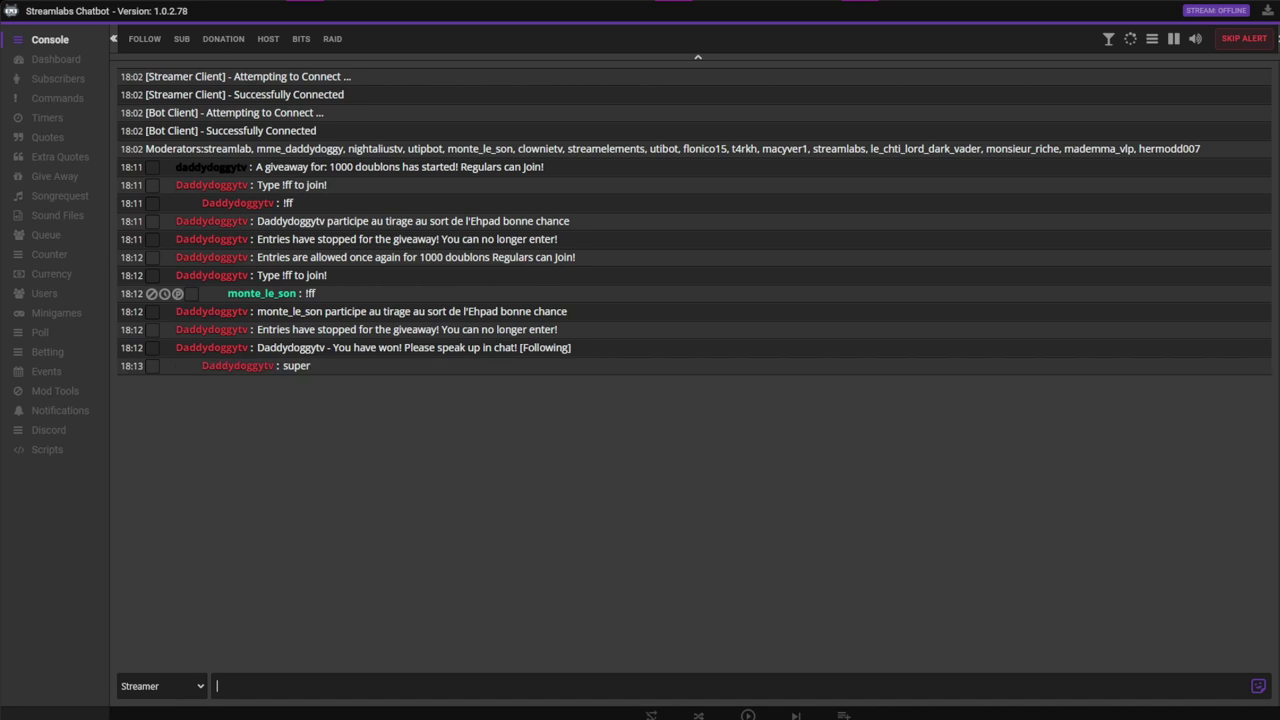
pyautogui.click(52, 182)
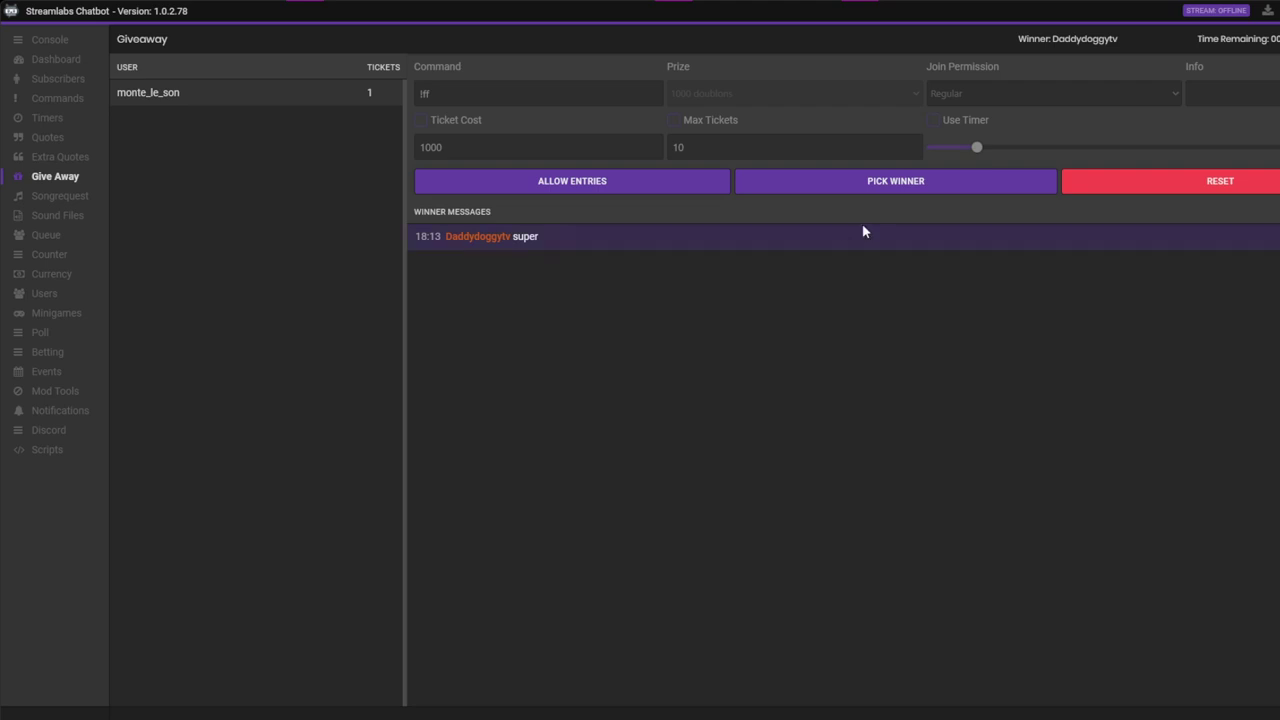
# Draw a second winner and check that participant's reply in the console chat and the winner messages.
pyautogui.click(894, 184)
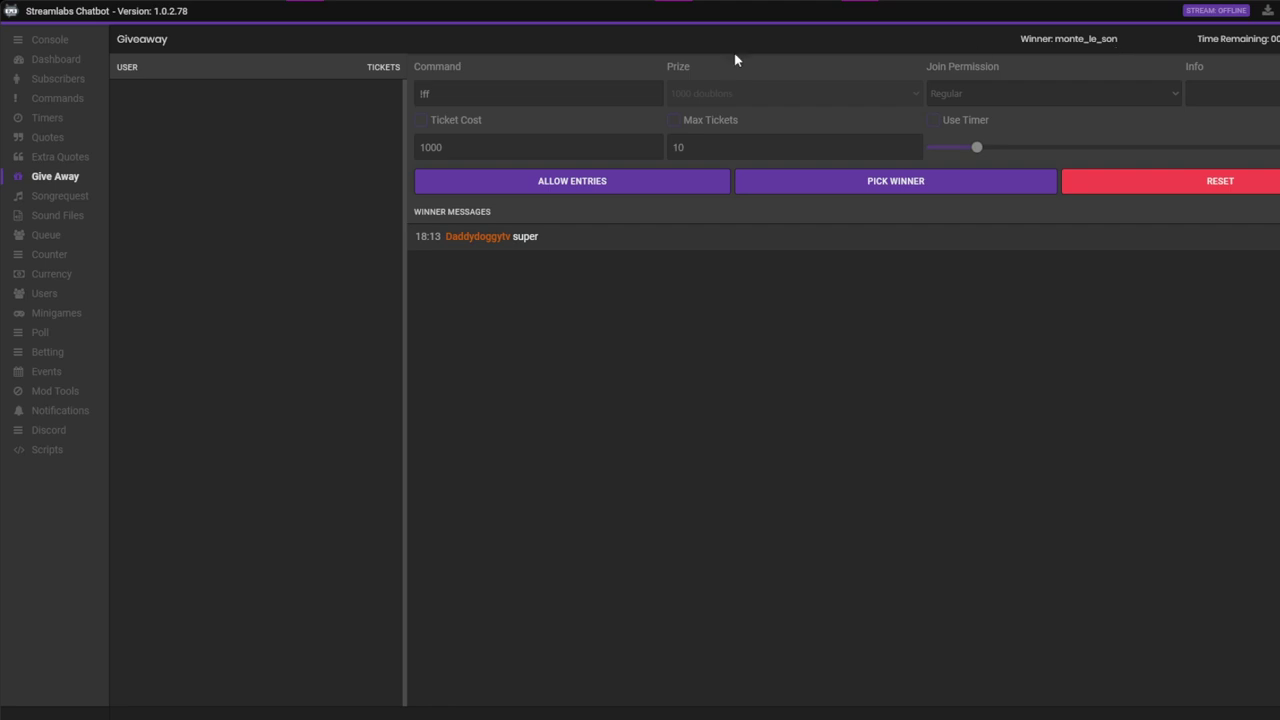
pyautogui.click(52, 42)
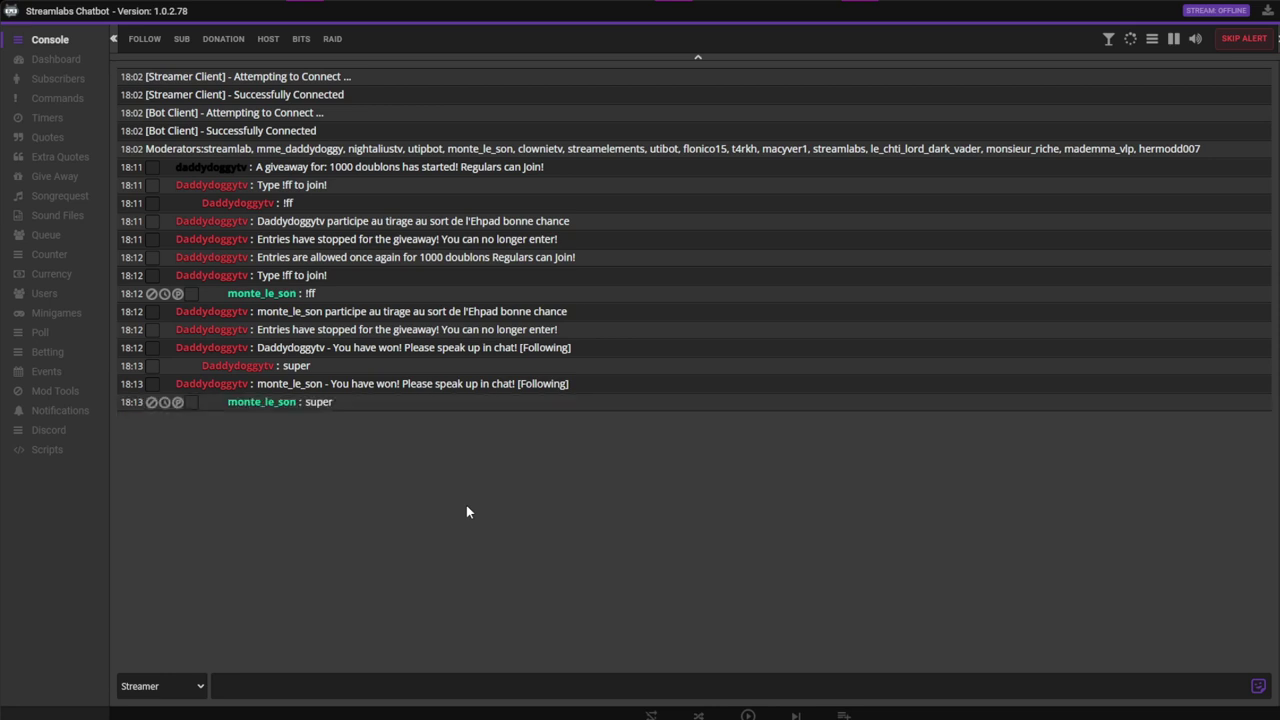
pyautogui.click(41, 184)
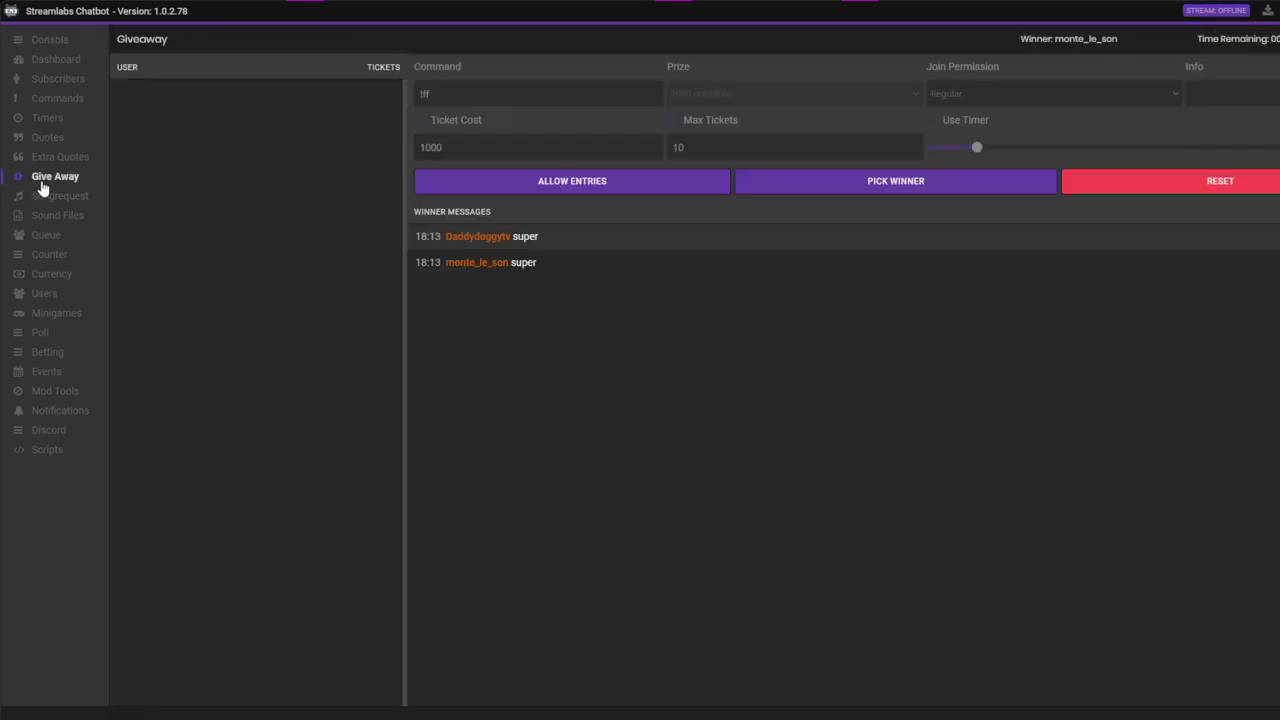
pyautogui.click(447, 265)
# Reset the giveaway and confirm clearing all users and messages.
pyautogui.click(1236, 184)
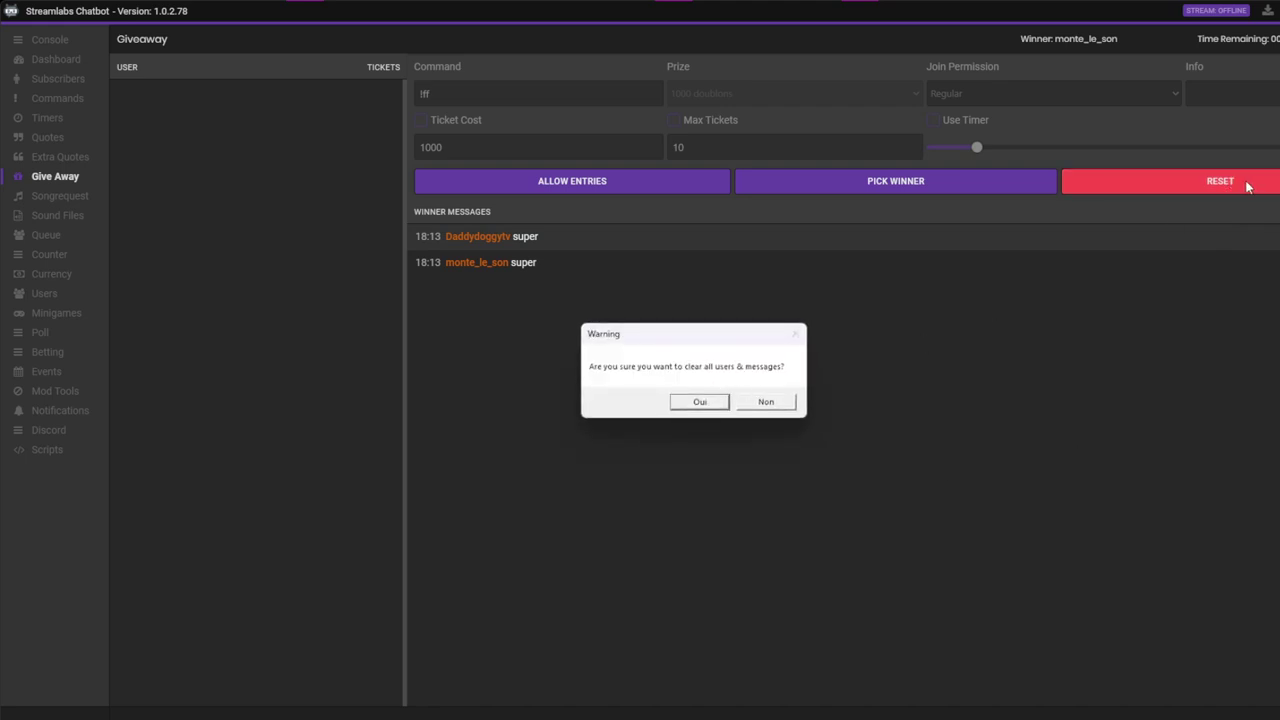
pyautogui.click(699, 402)
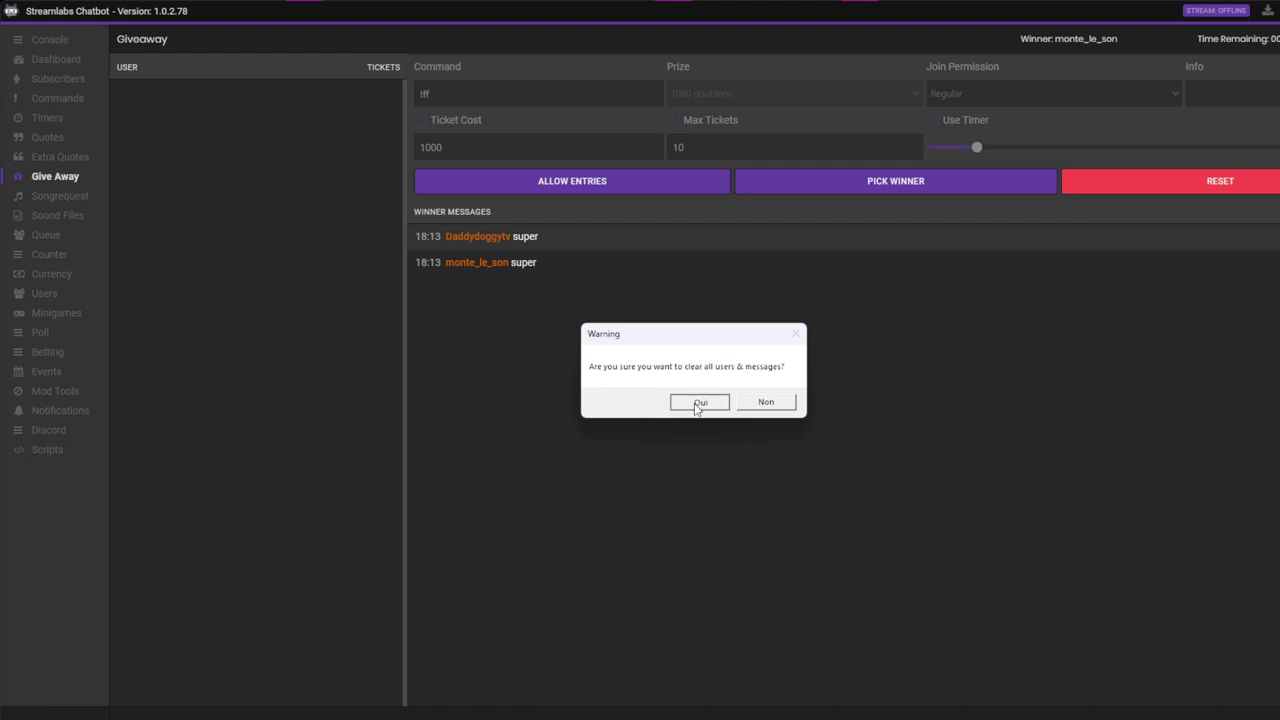